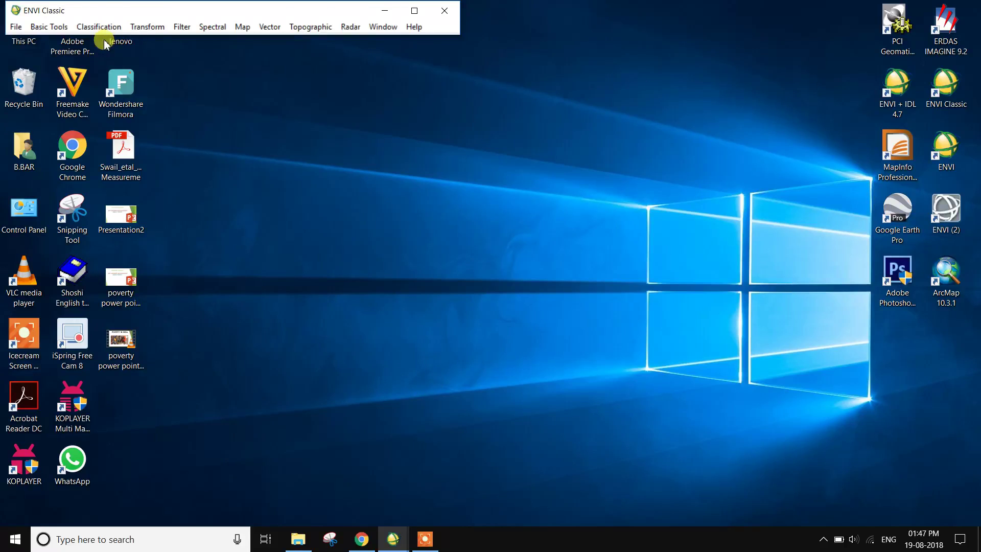
# Open the image file "final sub" from the PD folder
pyautogui.click(392, 538)
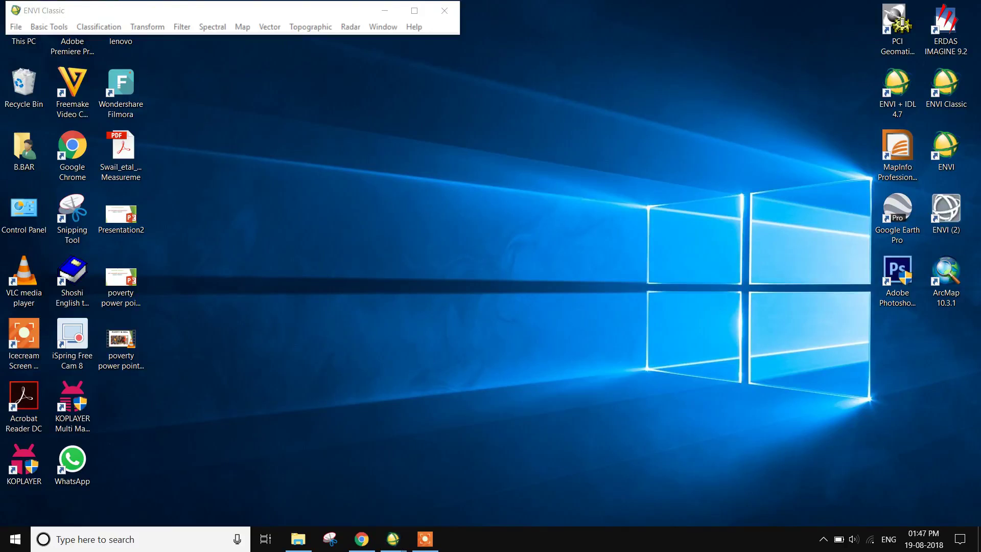
pyautogui.click(21, 28)
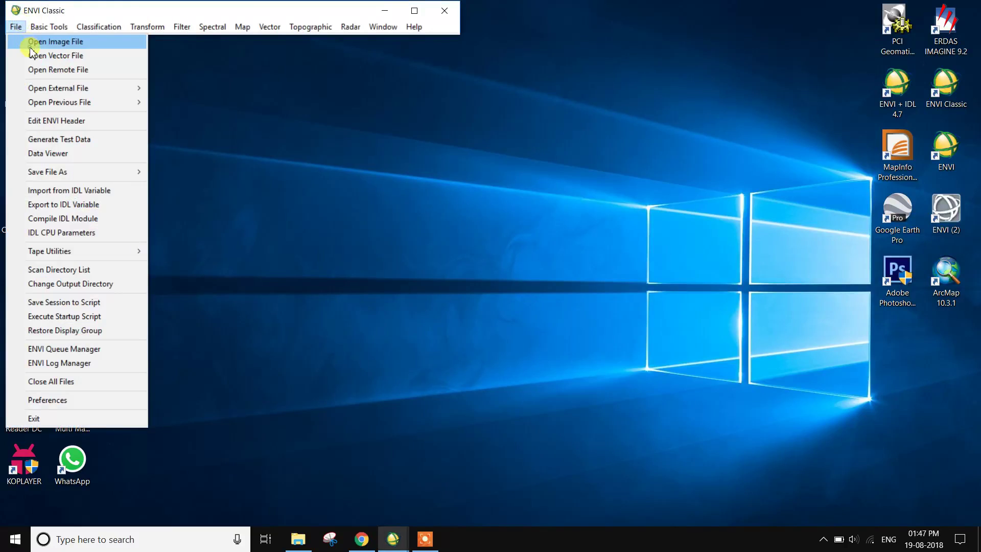
pyautogui.click(29, 45)
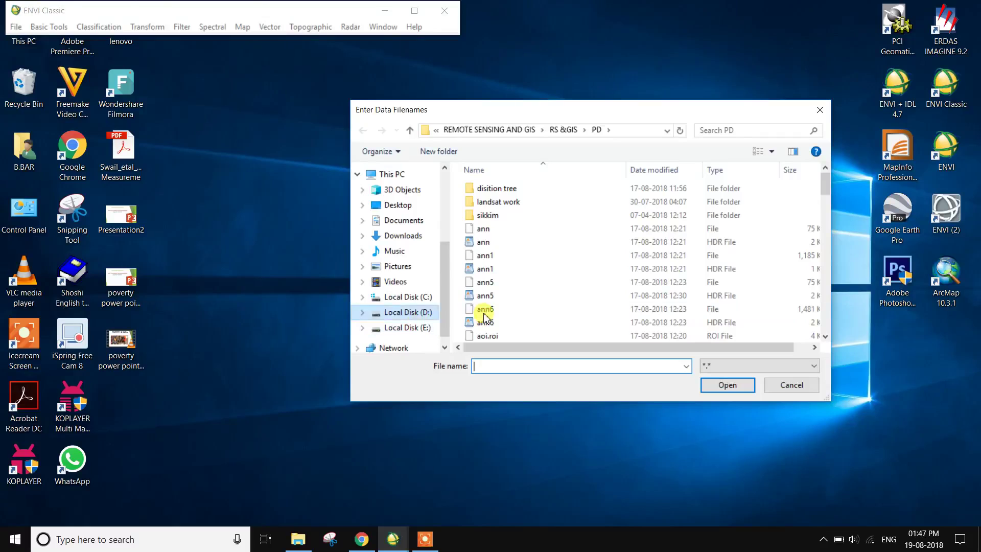
pyautogui.scroll(-1, 526, 315)
pyautogui.scroll(-3, 526, 316)
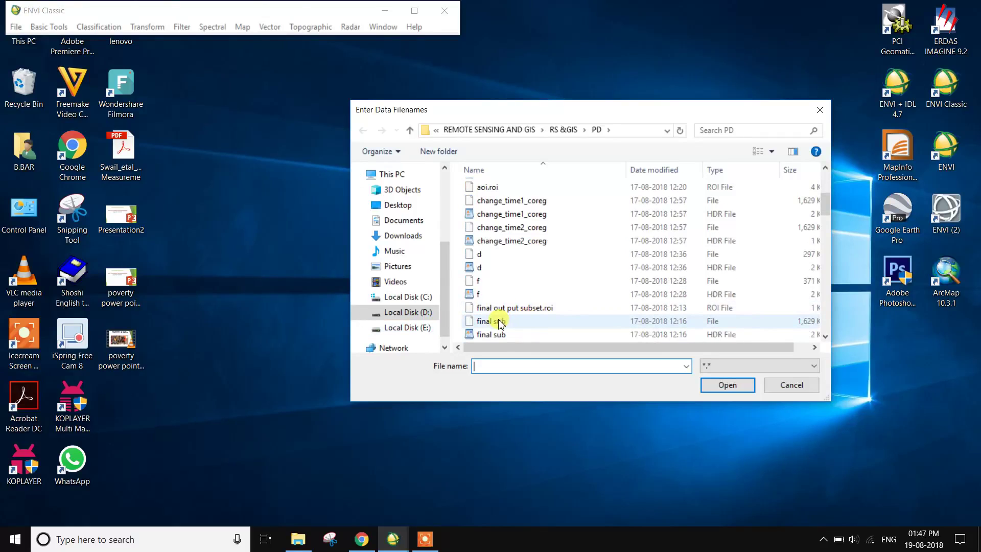
pyautogui.click(504, 336)
pyautogui.click(744, 387)
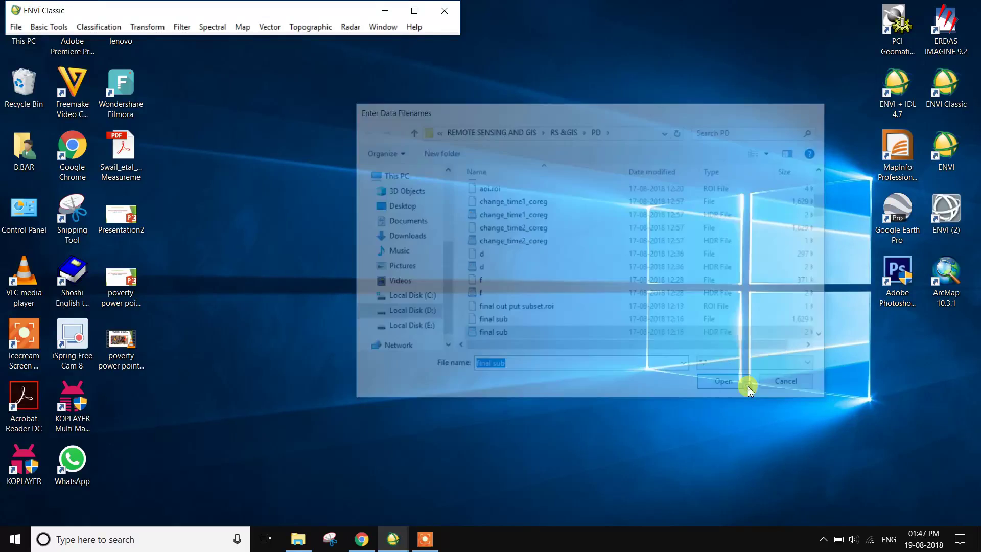
# Load an RGB composite of the image with B5 as red, B4 as green and B3 as blue
pyautogui.moveTo(372, 238); pyautogui.dragTo(433, 244)
pyautogui.click(413, 258)
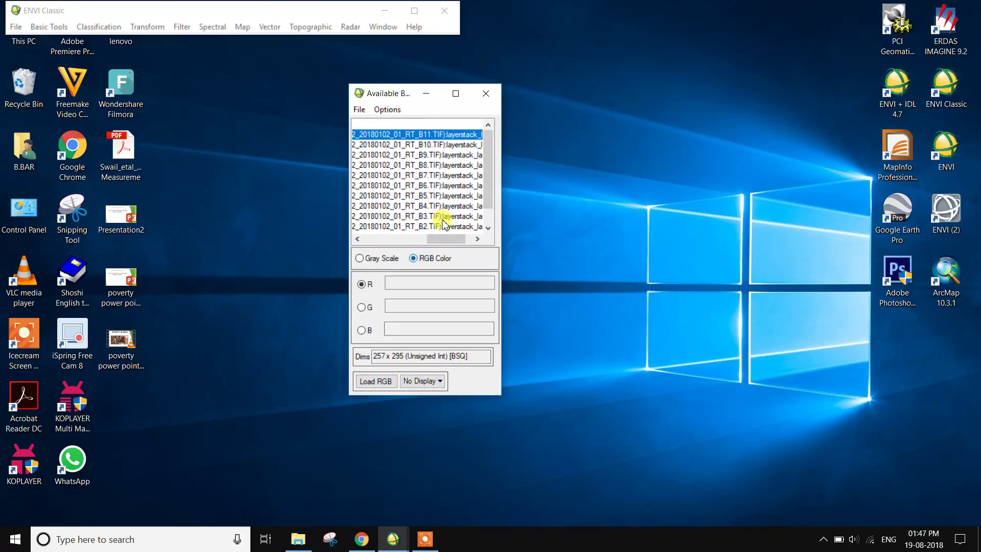
pyautogui.scroll(-1, 444, 235)
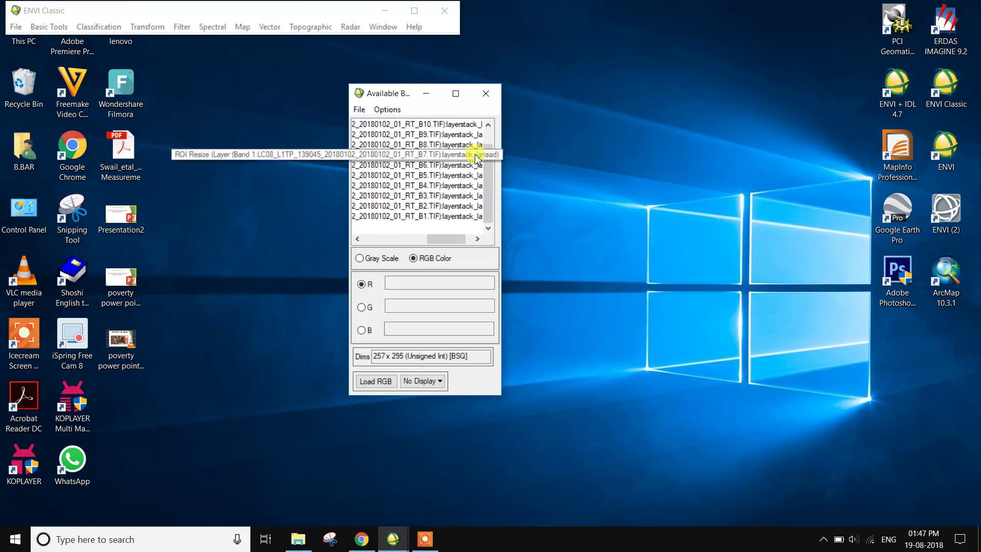
pyautogui.click(444, 176)
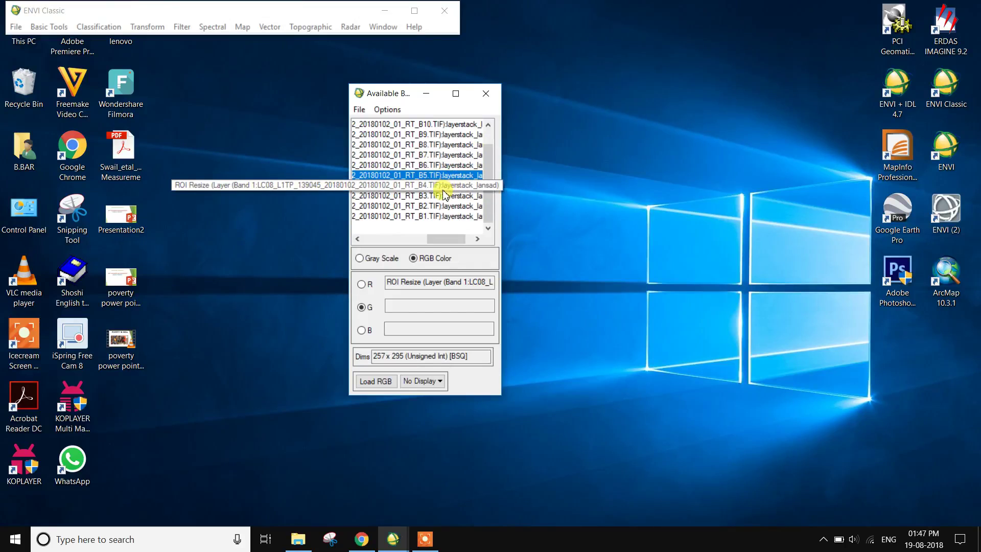
pyautogui.click(445, 185)
pyautogui.click(444, 195)
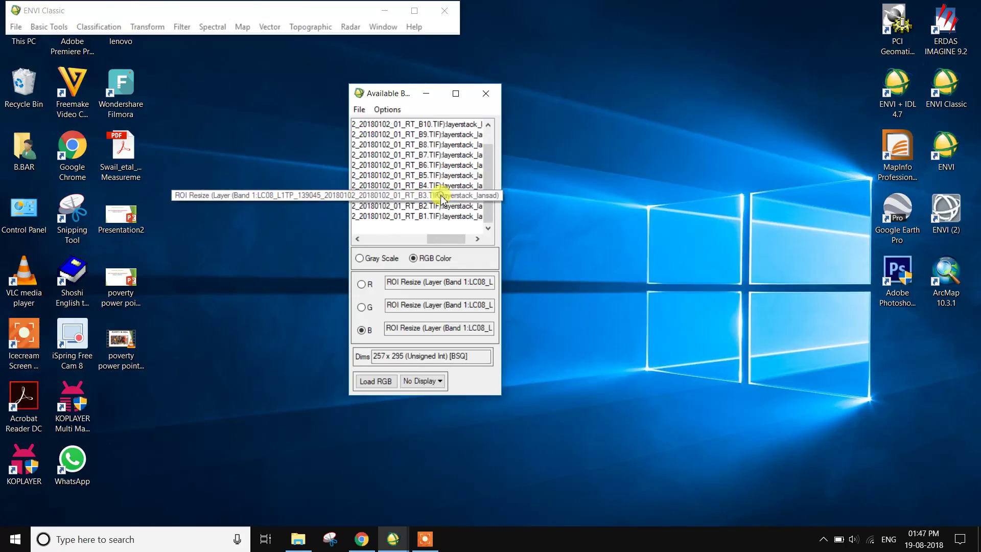
pyautogui.click(367, 385)
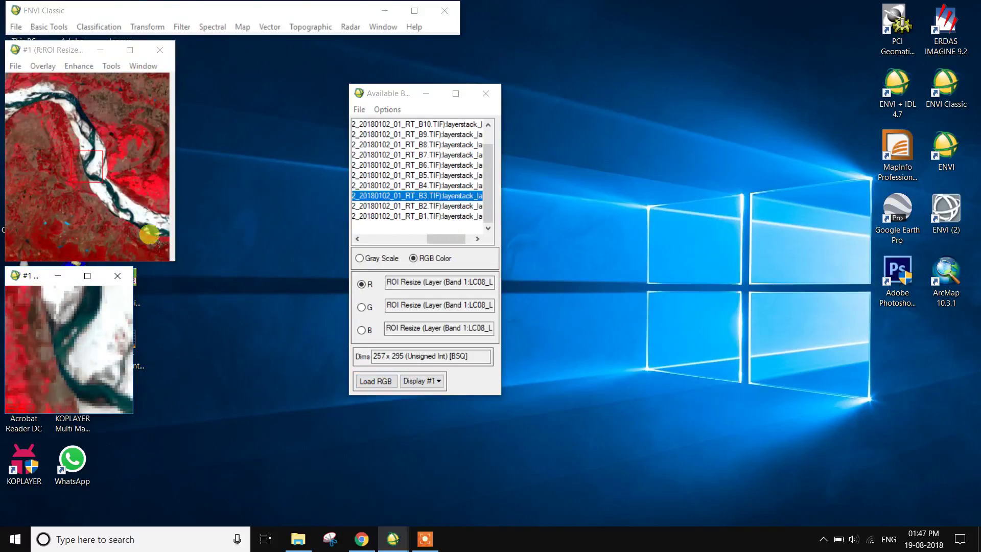
pyautogui.click(149, 196)
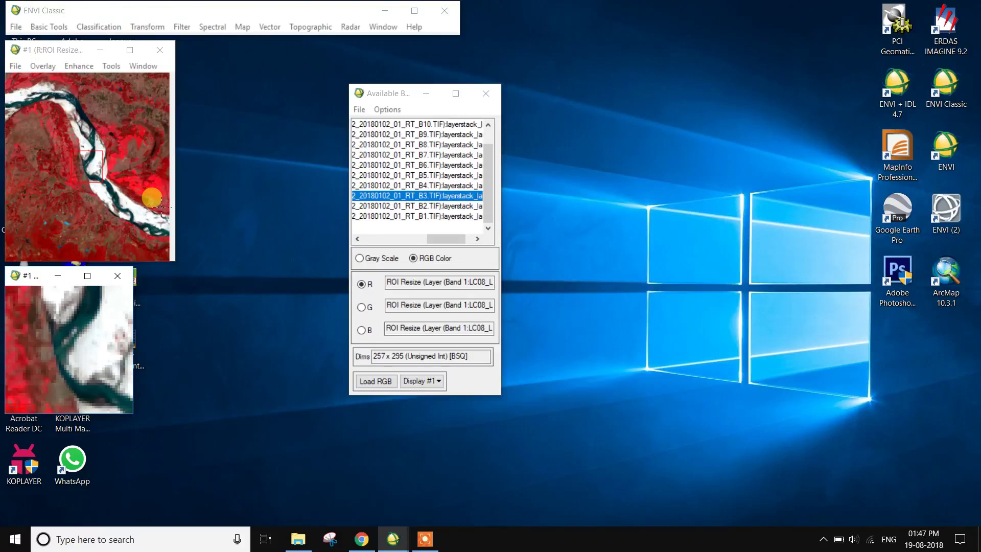
# Start an NDVI transform on "final sub", keeping the full scene as the spatial subset
pyautogui.click(146, 28)
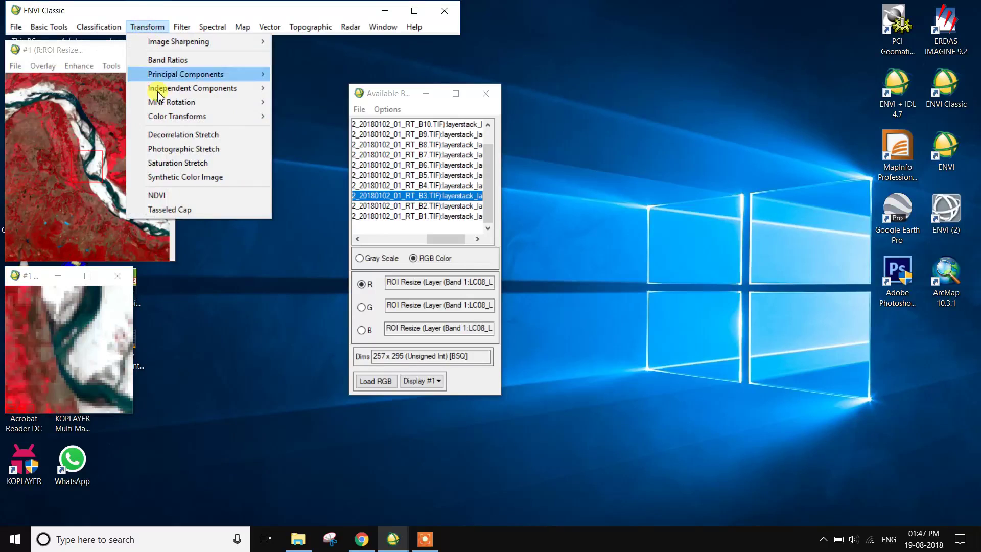
pyautogui.click(179, 195)
pyautogui.moveTo(362, 92); pyautogui.dragTo(651, 76)
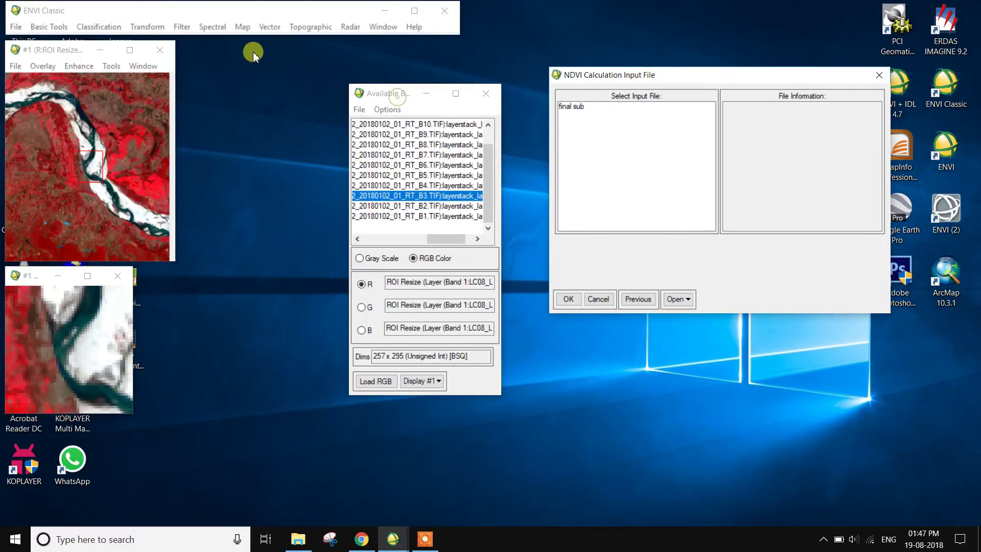
pyautogui.click(568, 107)
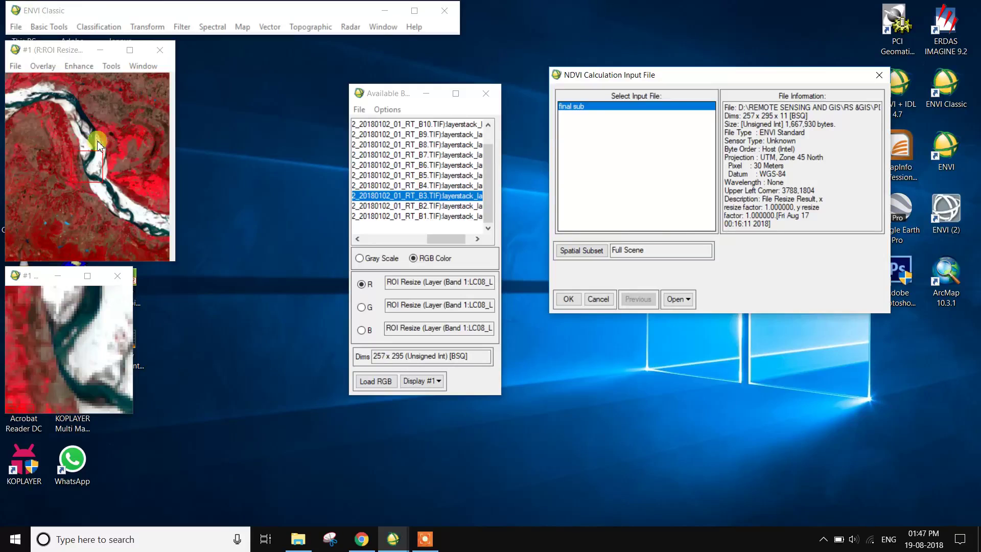
pyautogui.click(581, 252)
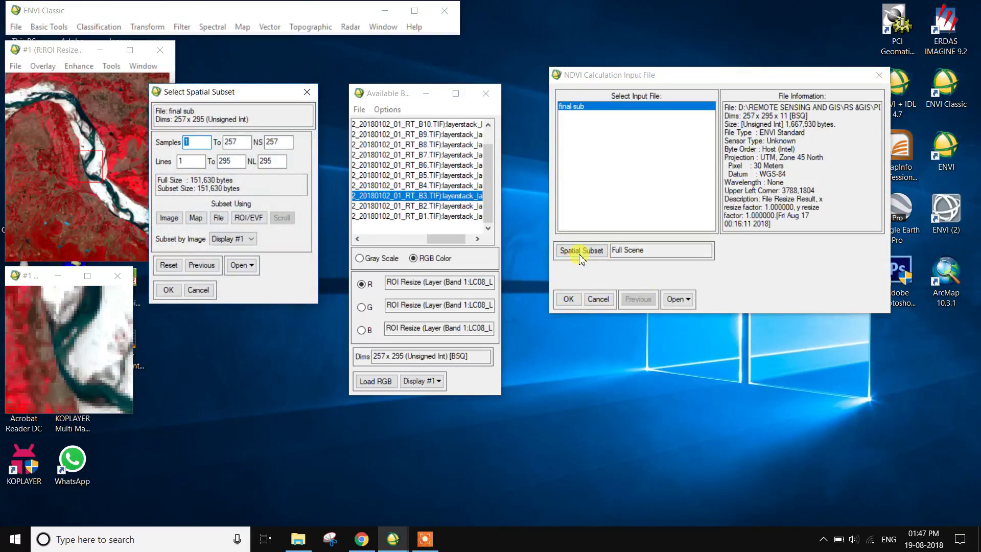
pyautogui.click(169, 290)
pyautogui.click(568, 300)
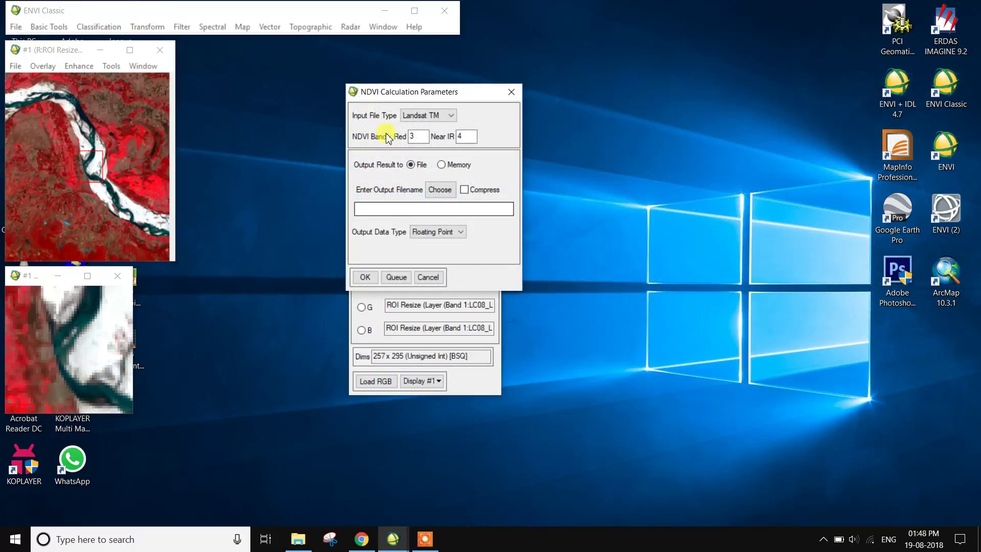
# Set the input file type of the NDVI calculation to Landsat OLI
pyautogui.moveTo(383, 94); pyautogui.dragTo(565, 97)
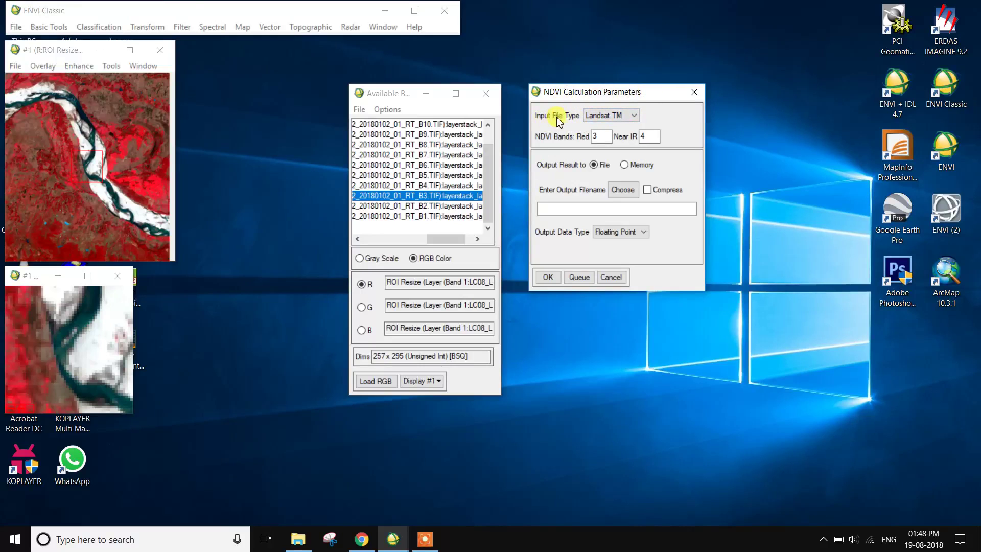
pyautogui.click(591, 115)
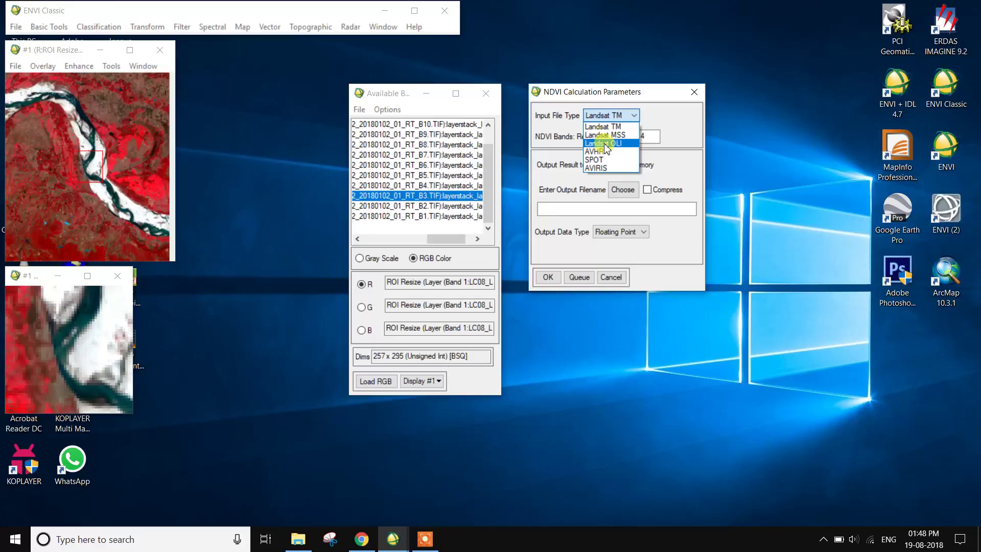
pyautogui.click(605, 145)
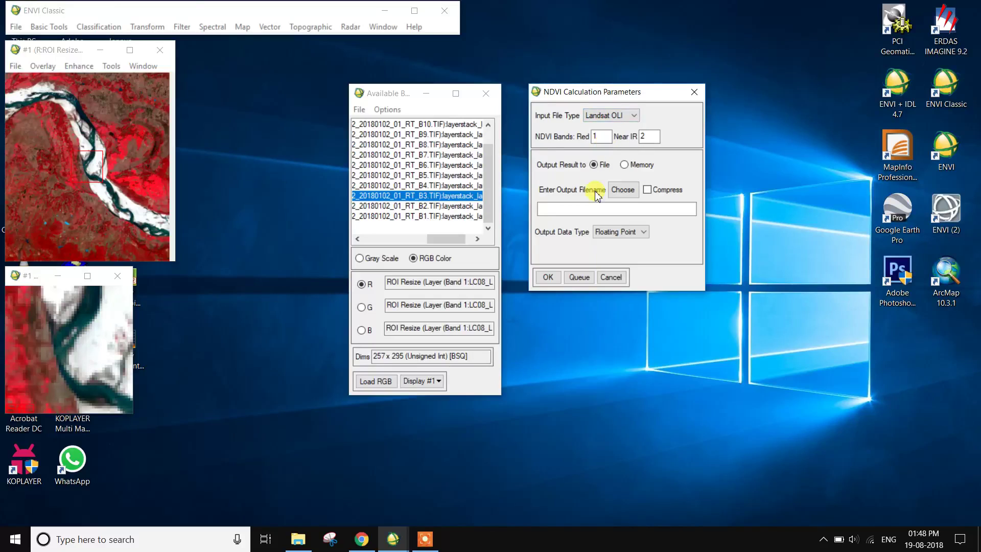
pyautogui.click(425, 539)
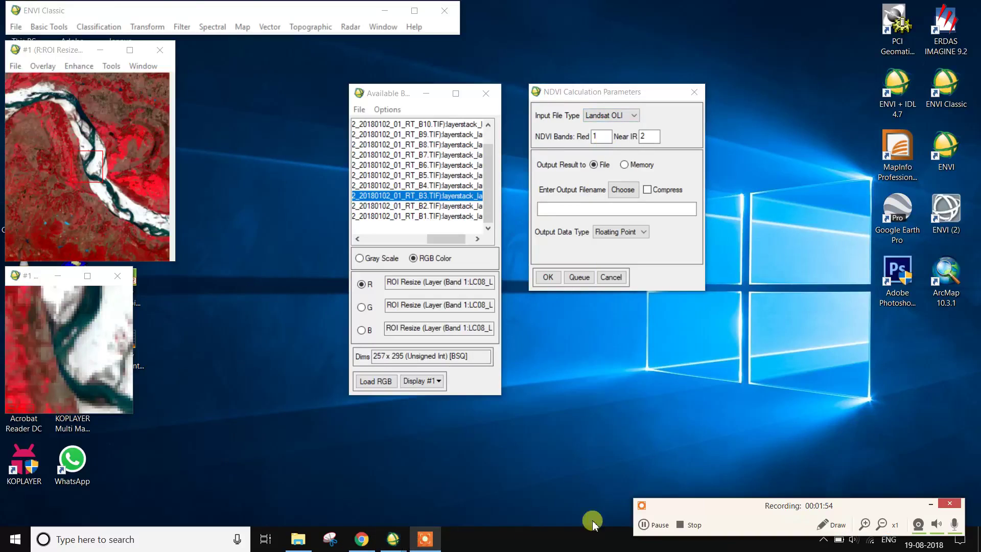
pyautogui.click(931, 505)
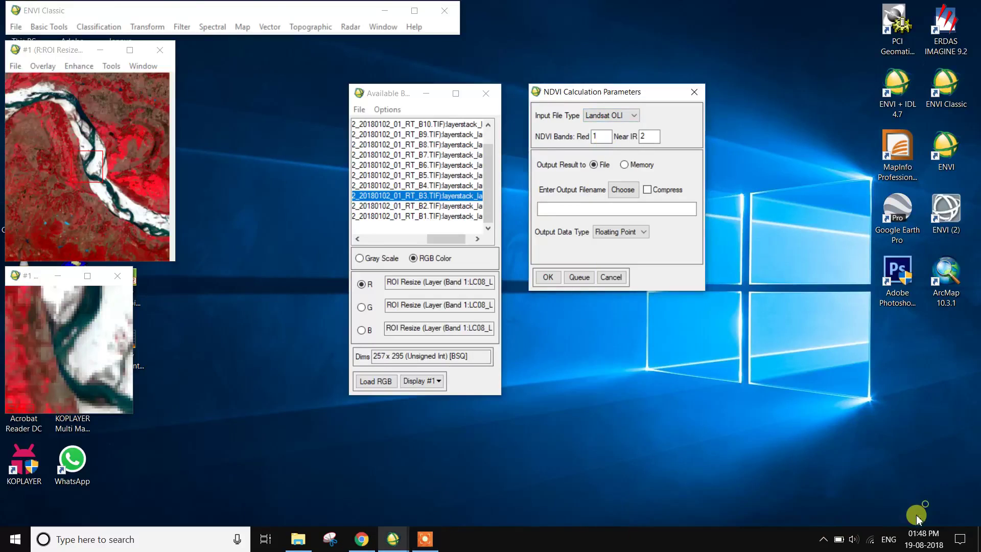
pyautogui.click(636, 117)
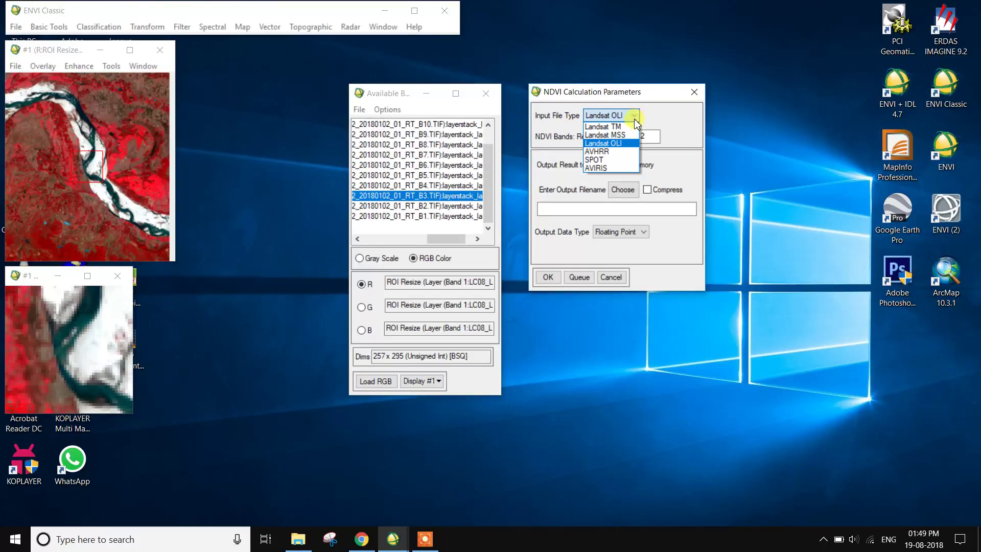
pyautogui.click(619, 145)
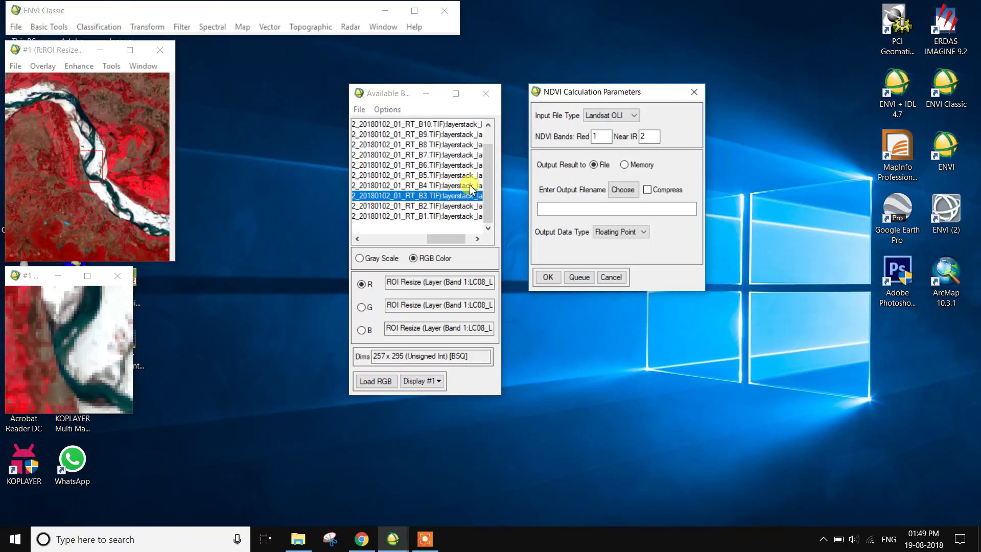
# Clear the Red band number in the NDVI calculation parameters
pyautogui.click(601, 136)
pyautogui.press('BackSpace')
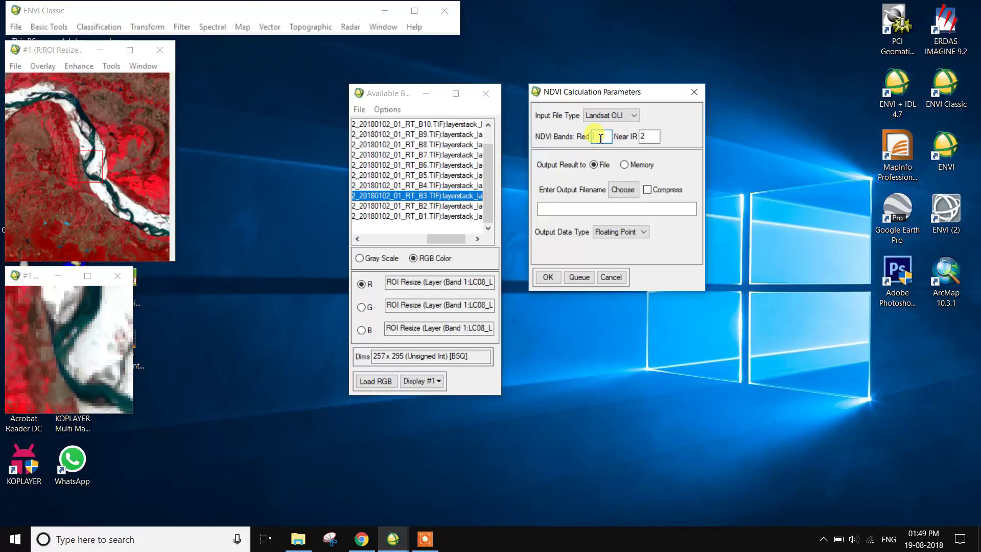